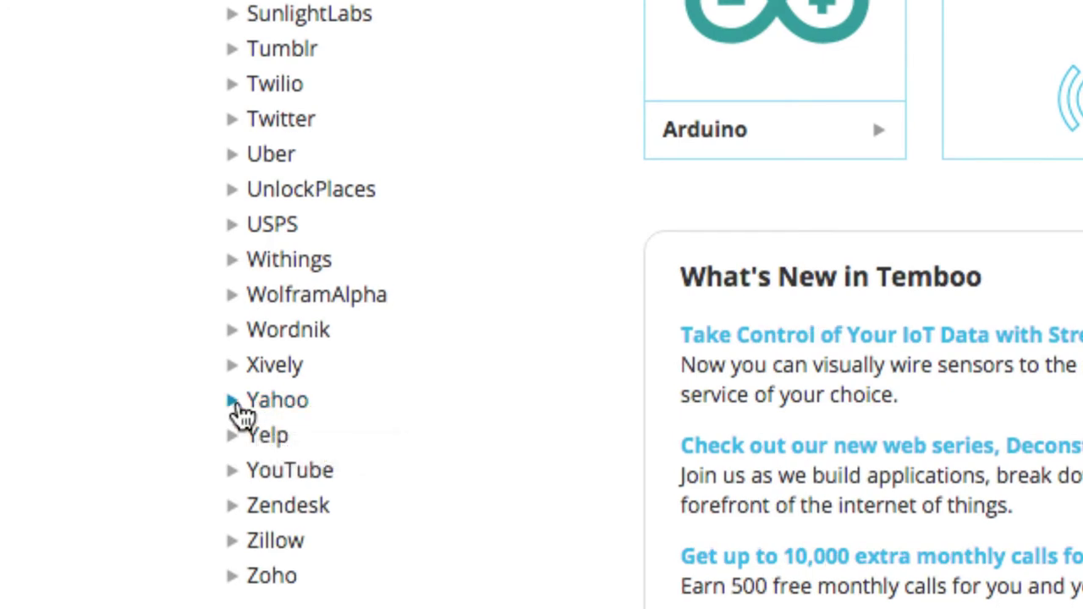
Open the GetWeatherByAddress Choreo from the Weather group under Yahoo in the library.
click(233, 400)
scroll(279, 415, down, 3)
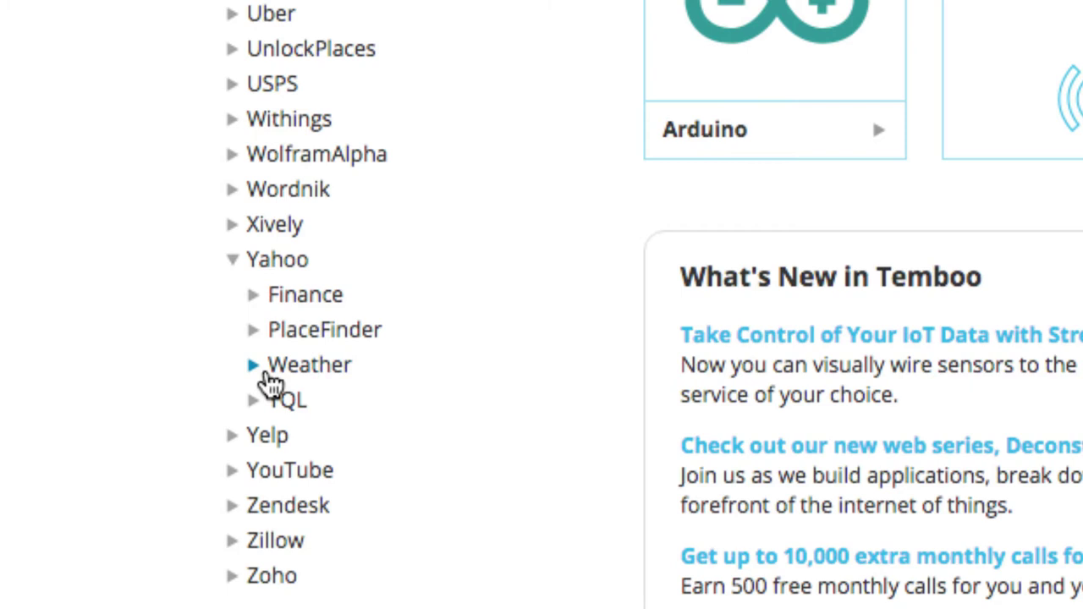
click(255, 367)
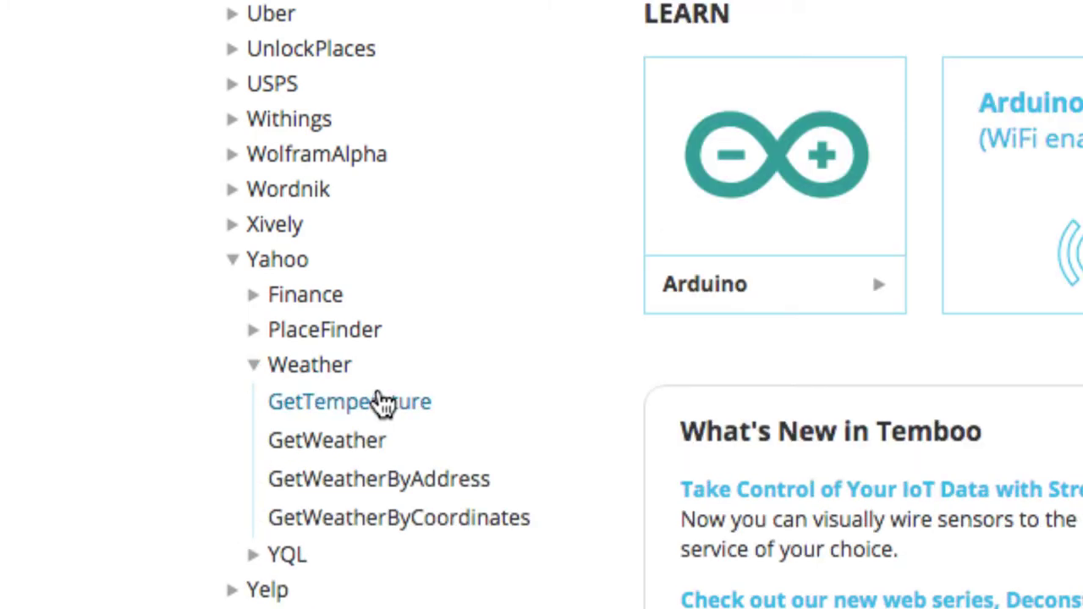
scroll(383, 405, down, 3)
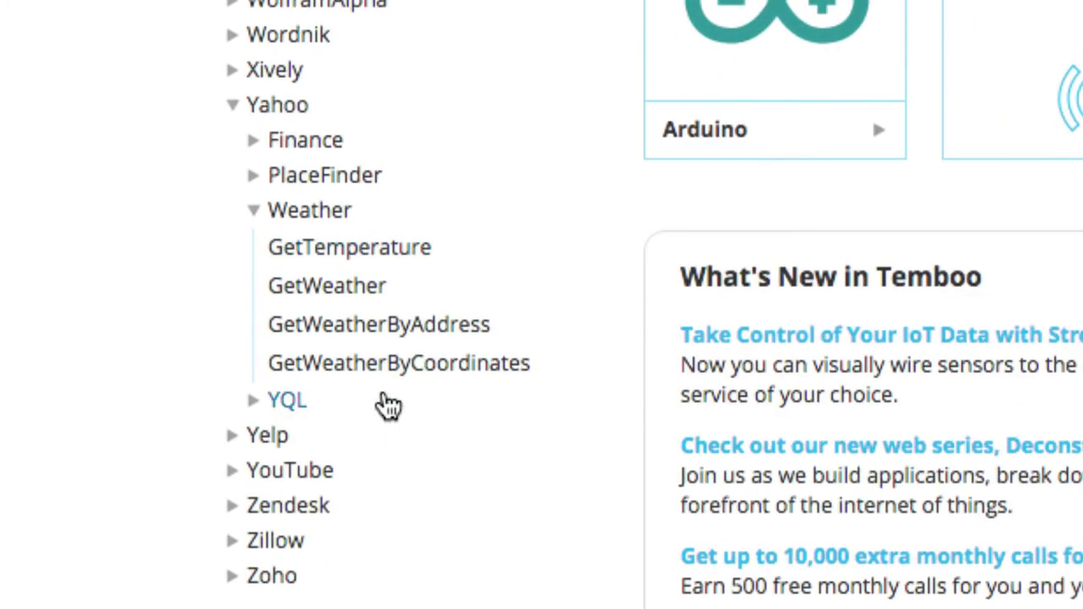
click(457, 330)
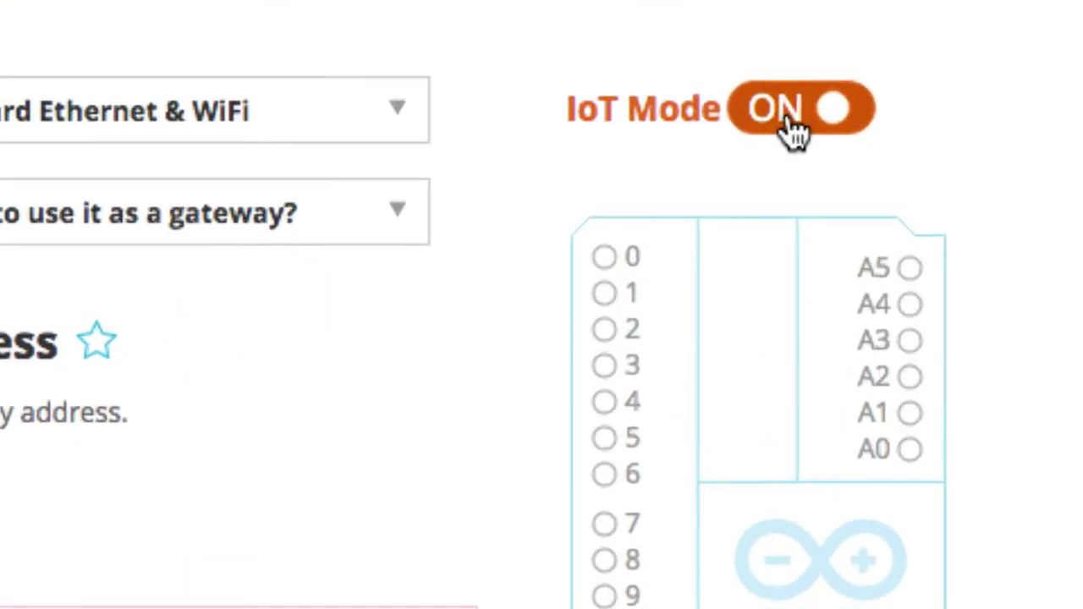
Switch IoT Mode off for the Choreo and turn it back on.
click(788, 127)
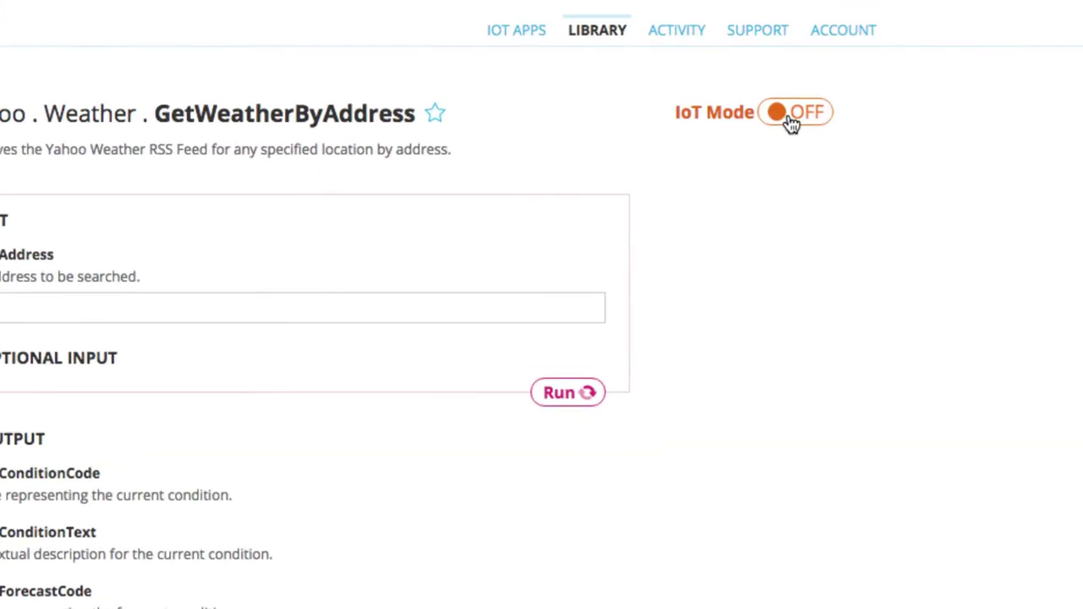
click(791, 122)
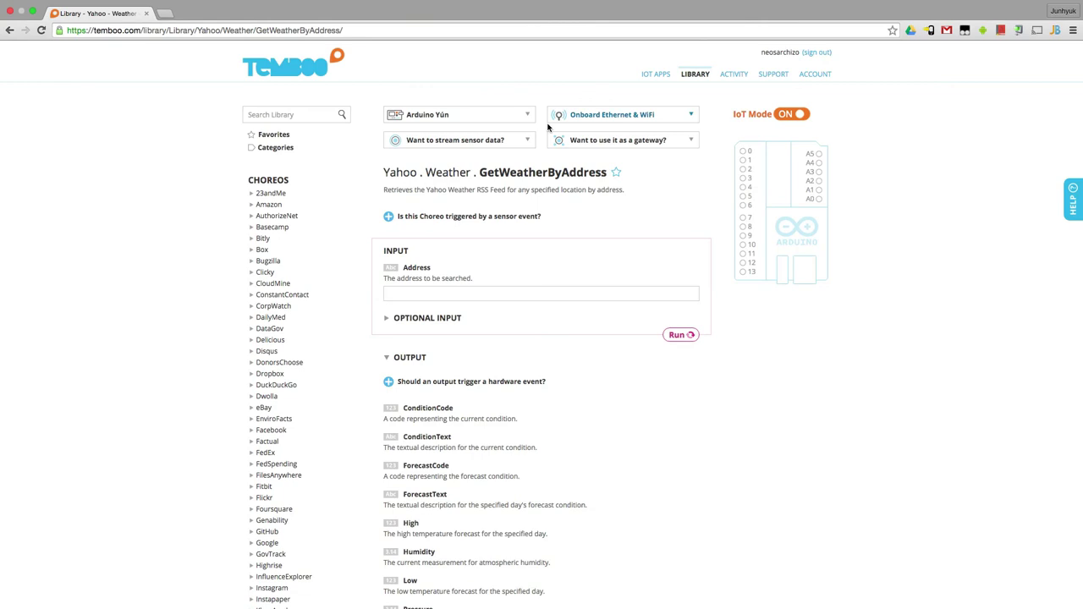
scroll(519, 121, down, 1)
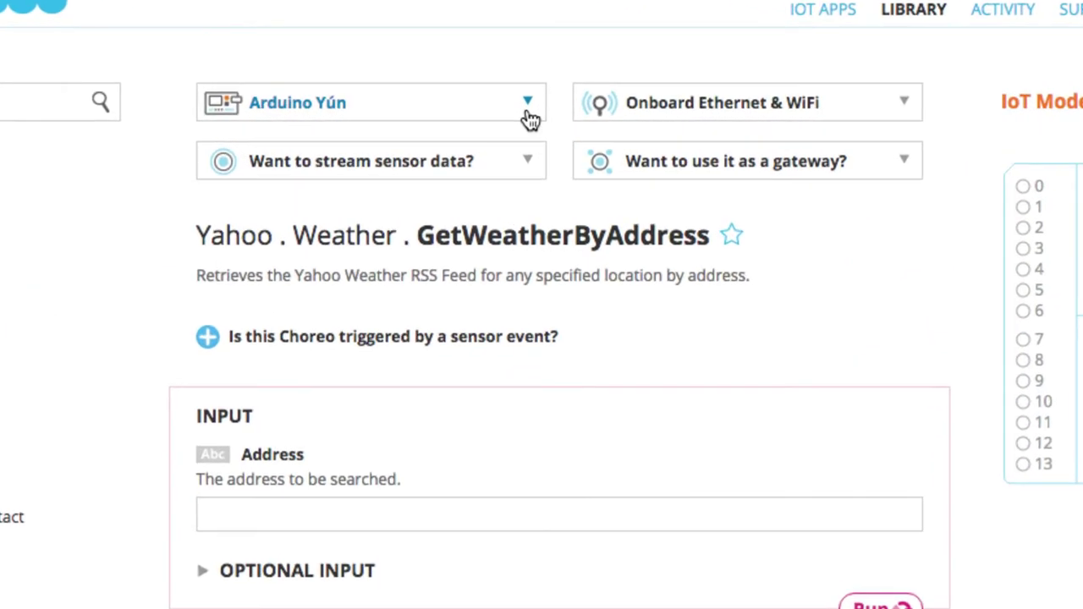
Try Arduino as the board, view its connection types, and set the board back to Arduino Yún.
click(527, 113)
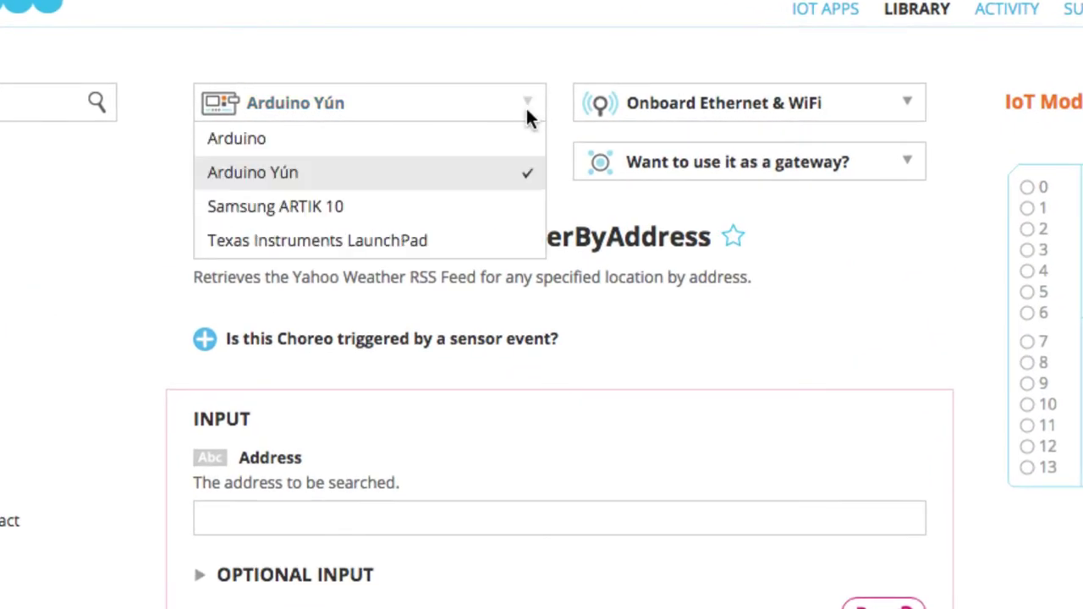
click(425, 174)
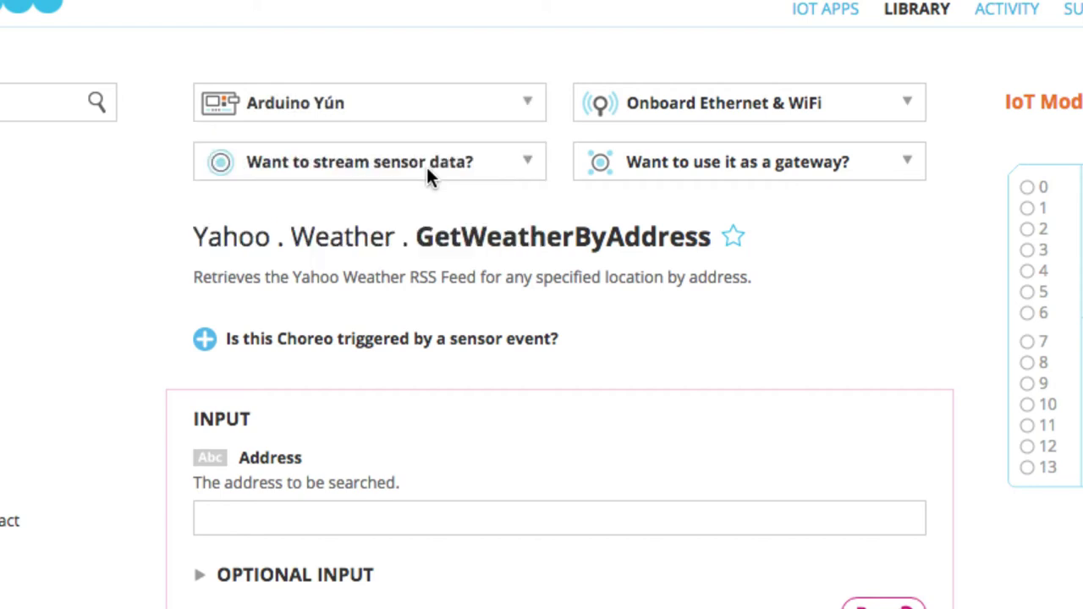
click(527, 102)
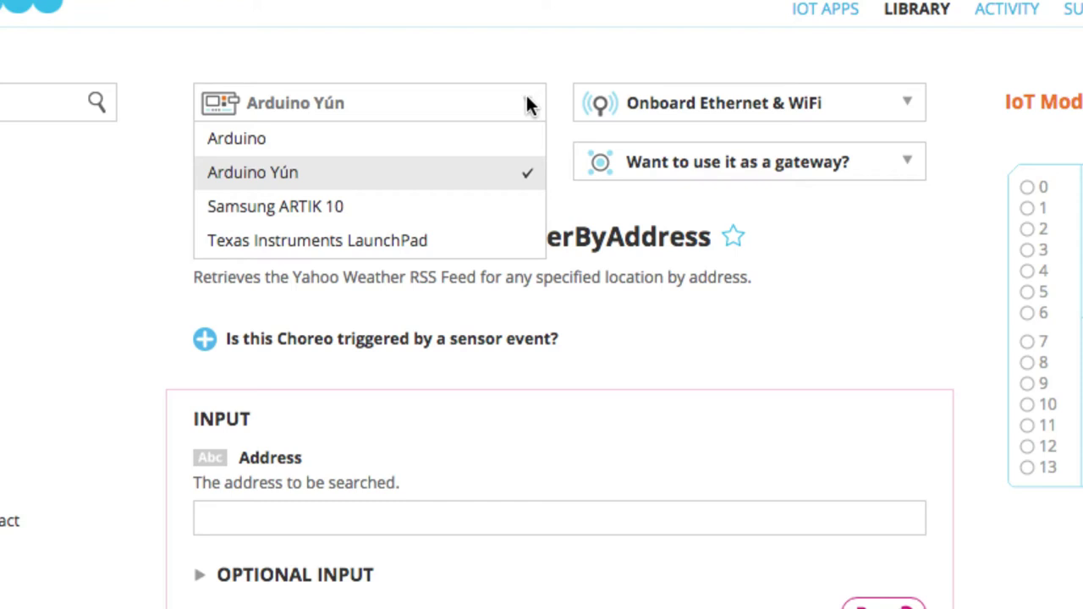
click(400, 138)
click(678, 109)
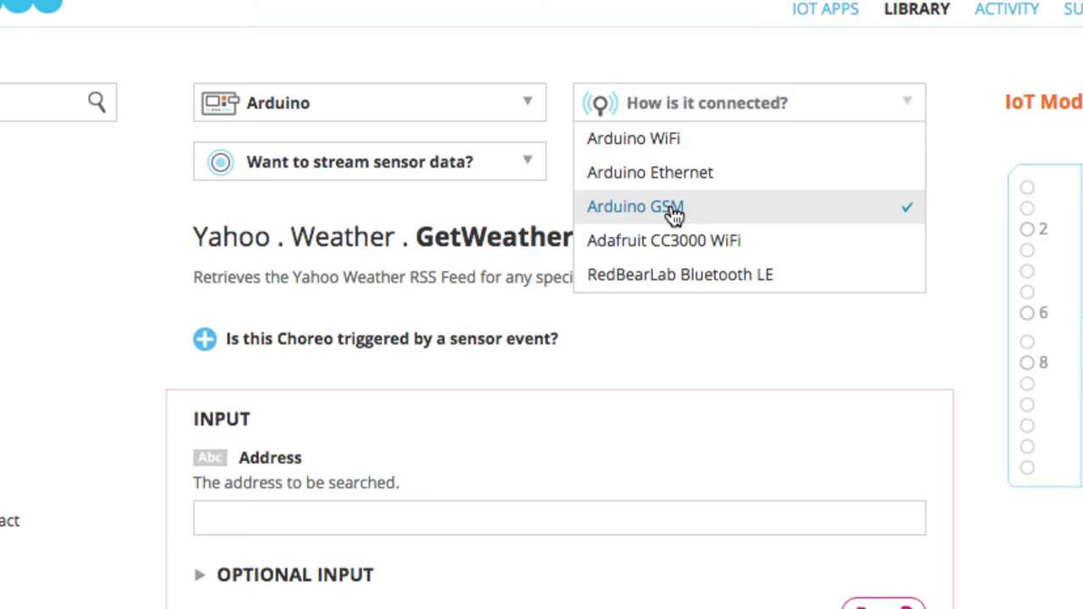
click(525, 100)
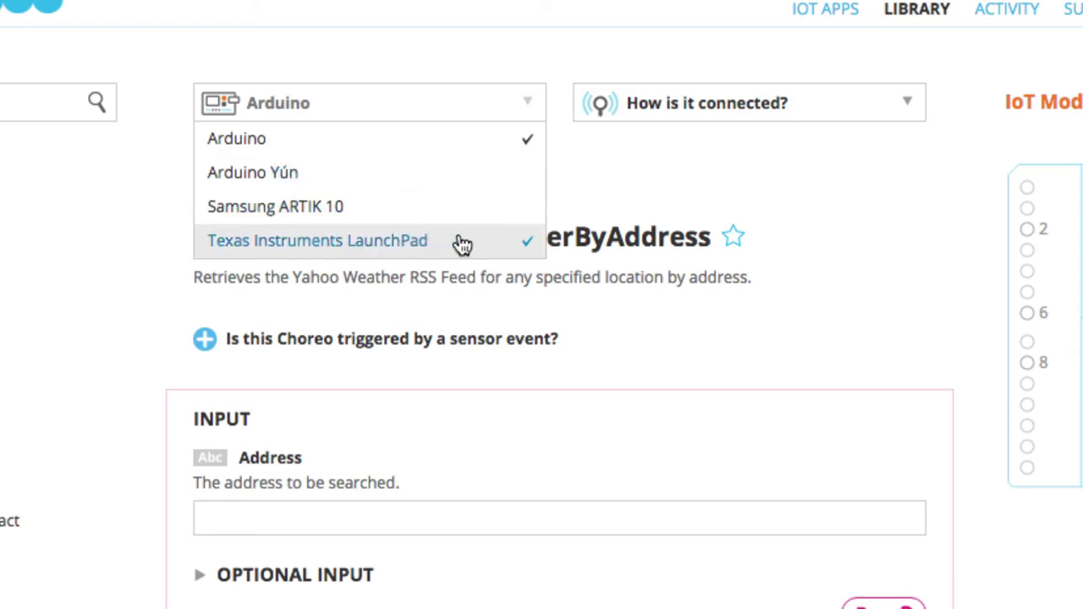
click(432, 175)
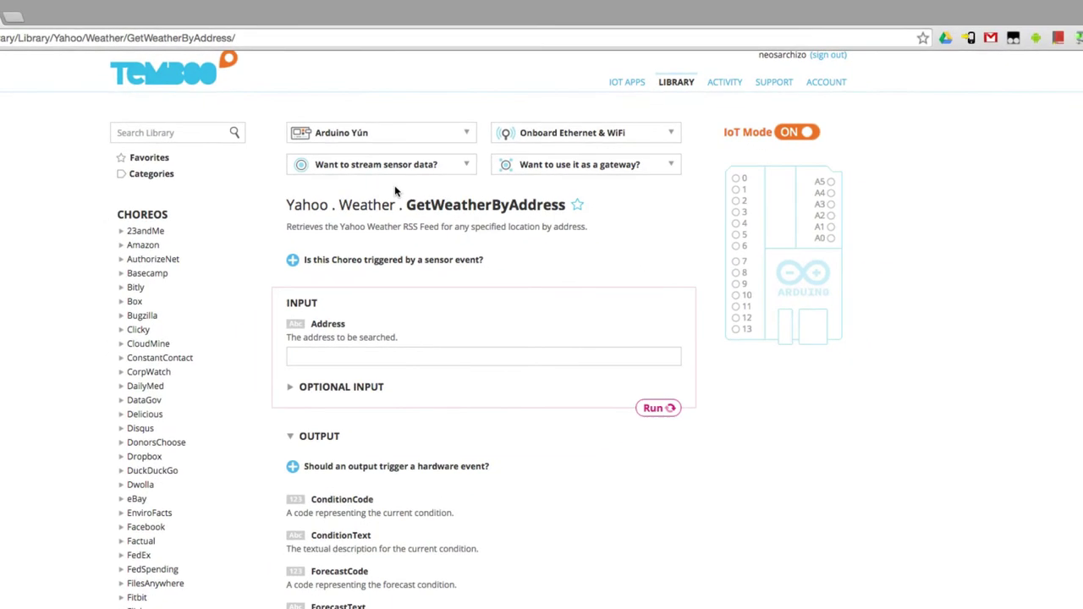
Set the Address input to Seoul and run the Choreo.
scroll(471, 285, down, 1)
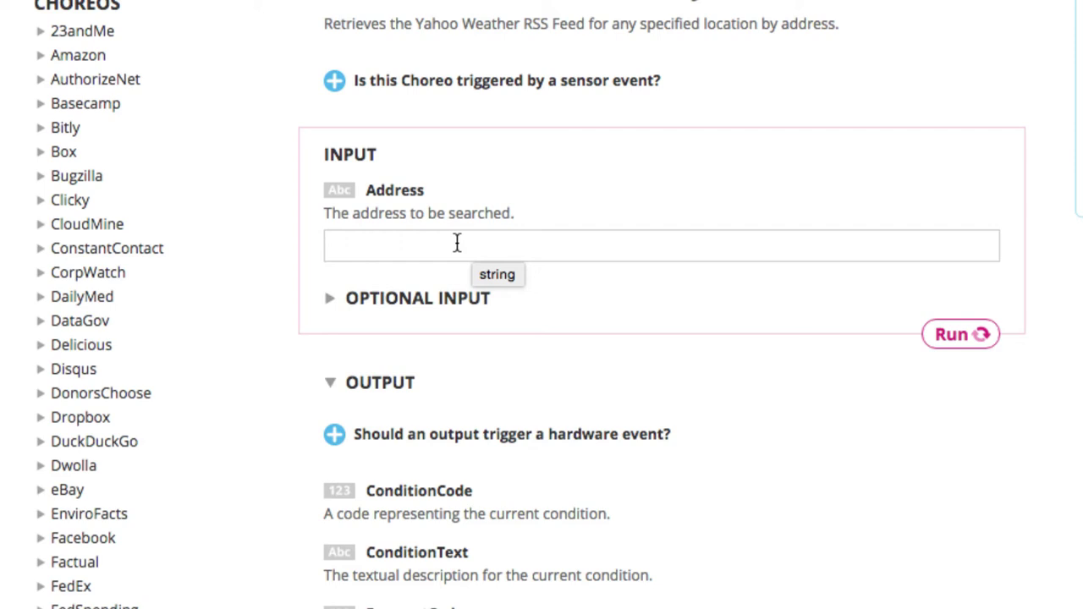
click(393, 245)
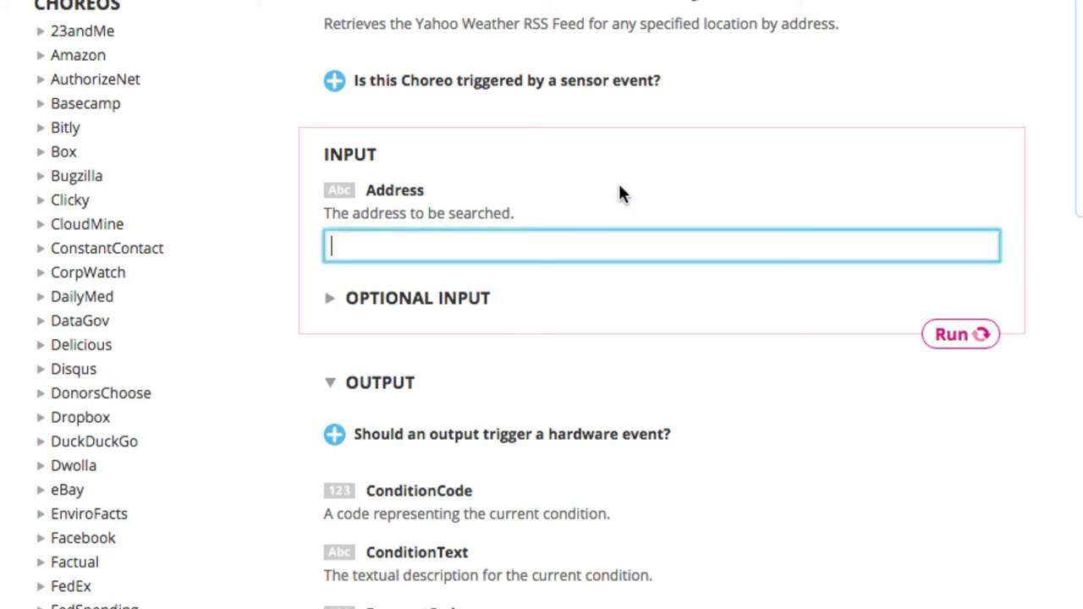
text(Seoul)
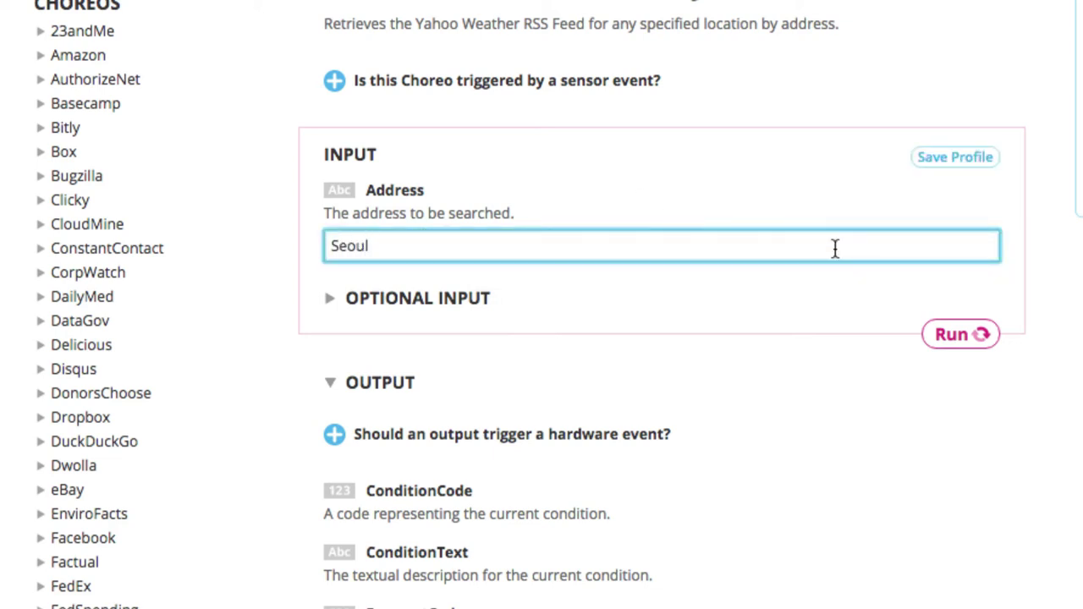
click(945, 333)
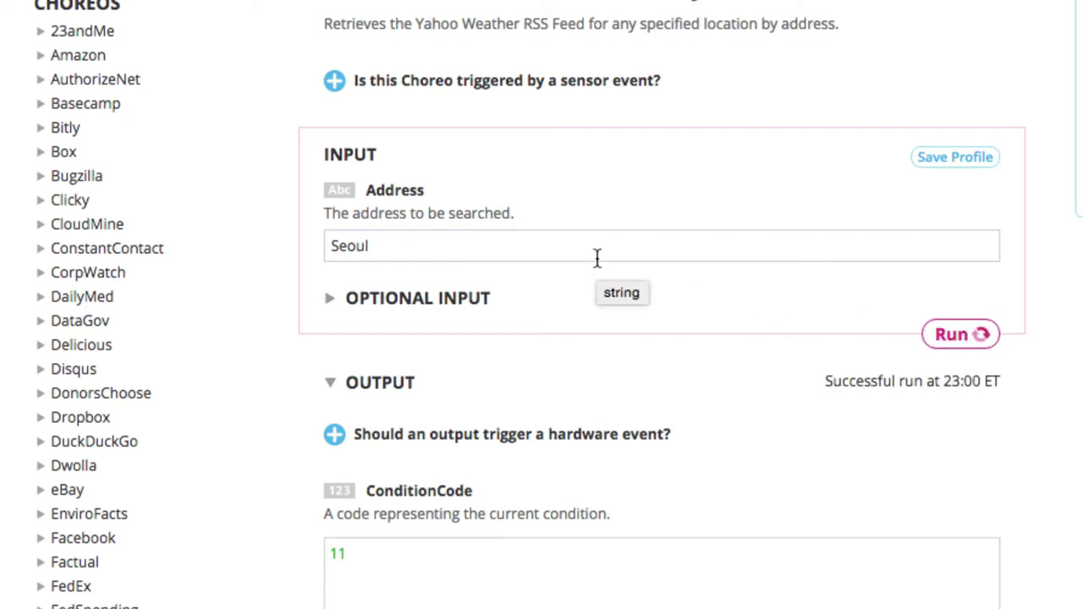
Examine the returned weather outputs, including the condition, forecast, high and low temperature, and humidity fields.
scroll(559, 298, down, 5)
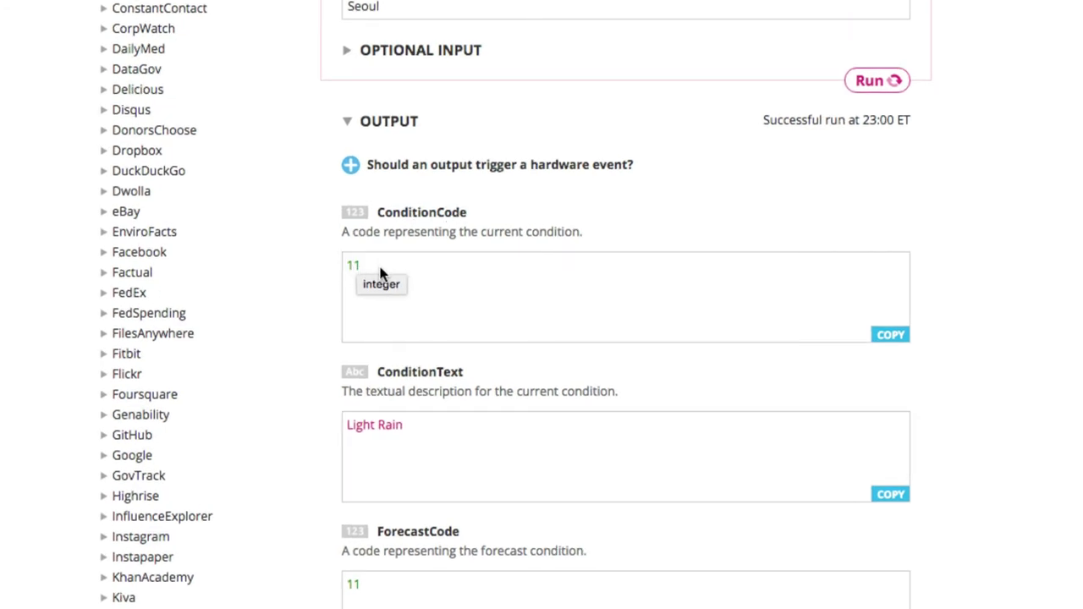
scroll(387, 283, down, 5)
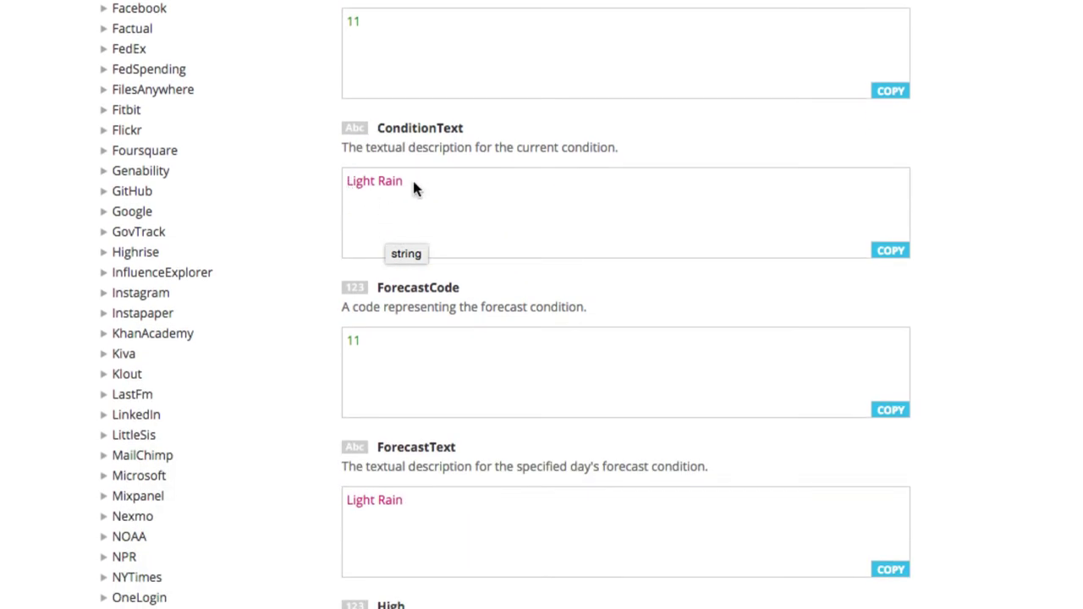
scroll(431, 304, down, 5)
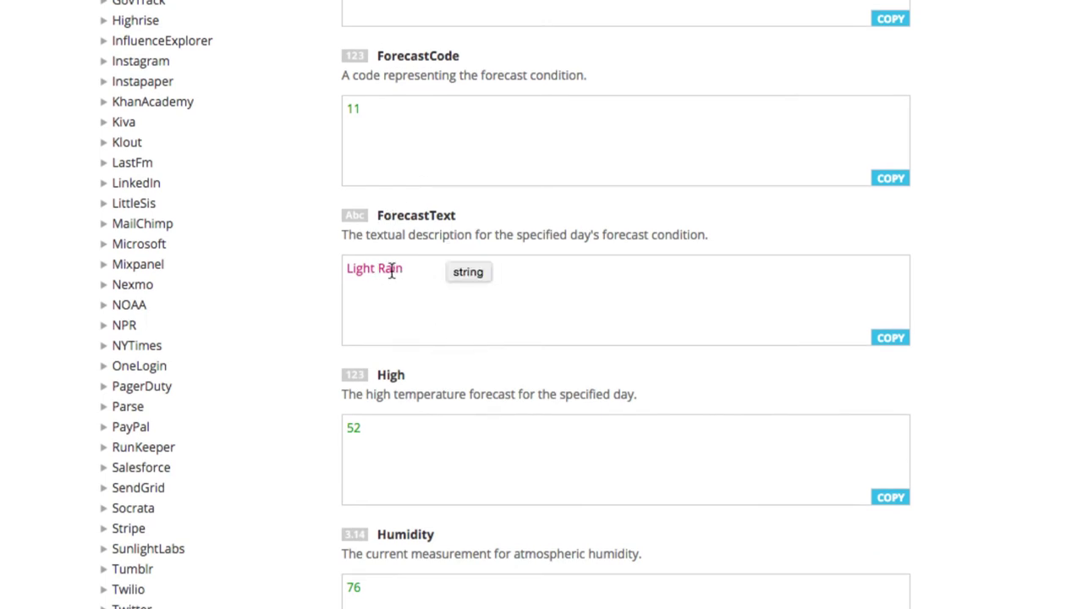
scroll(420, 271, down, 6)
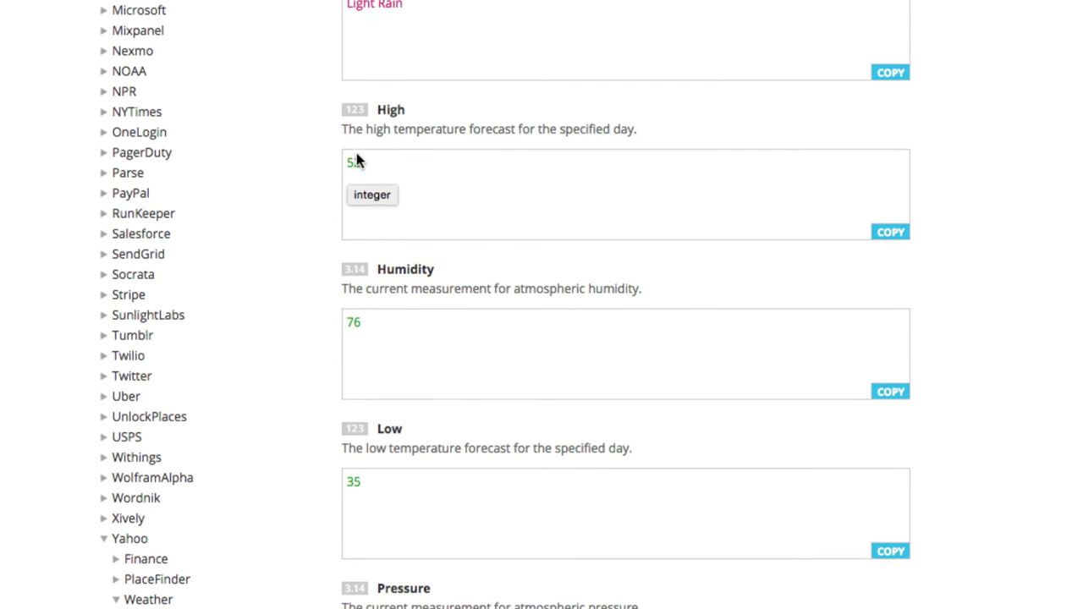
scroll(429, 164, up, 1)
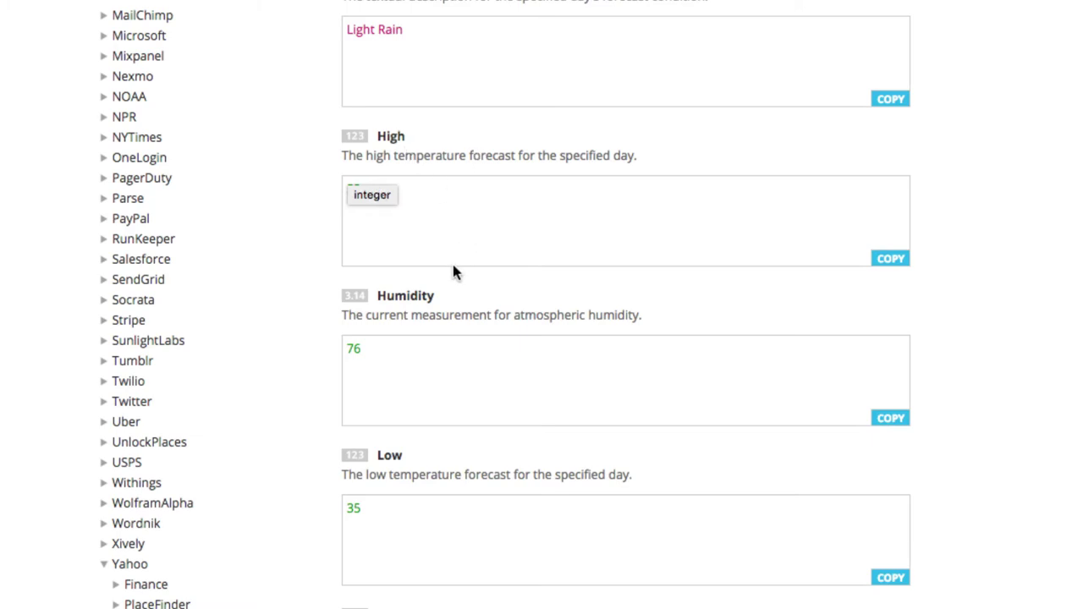
scroll(452, 273, down, 1)
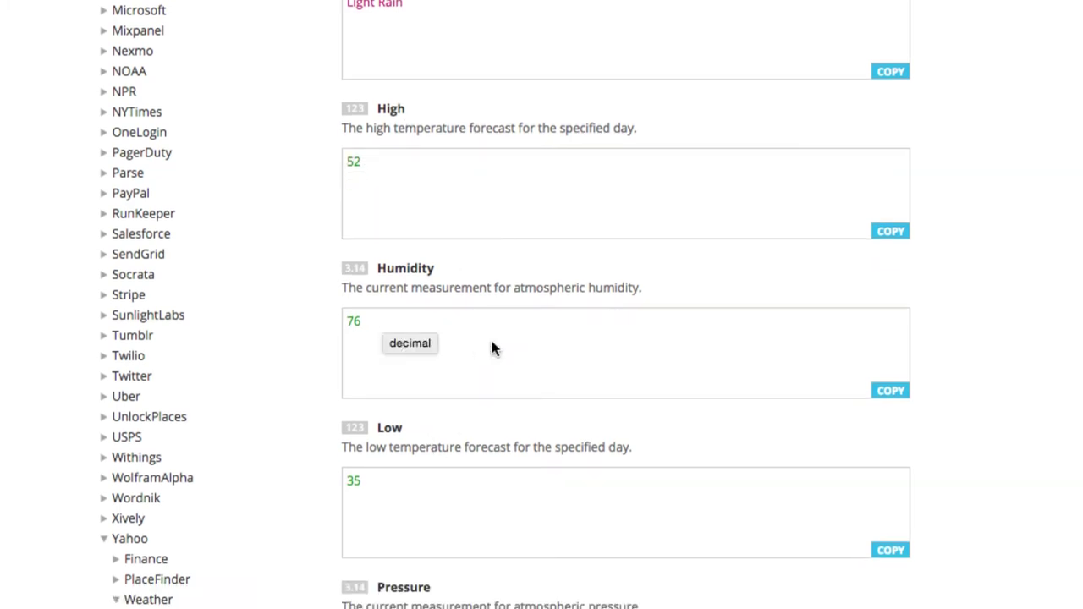
scroll(626, 342, up, 5)
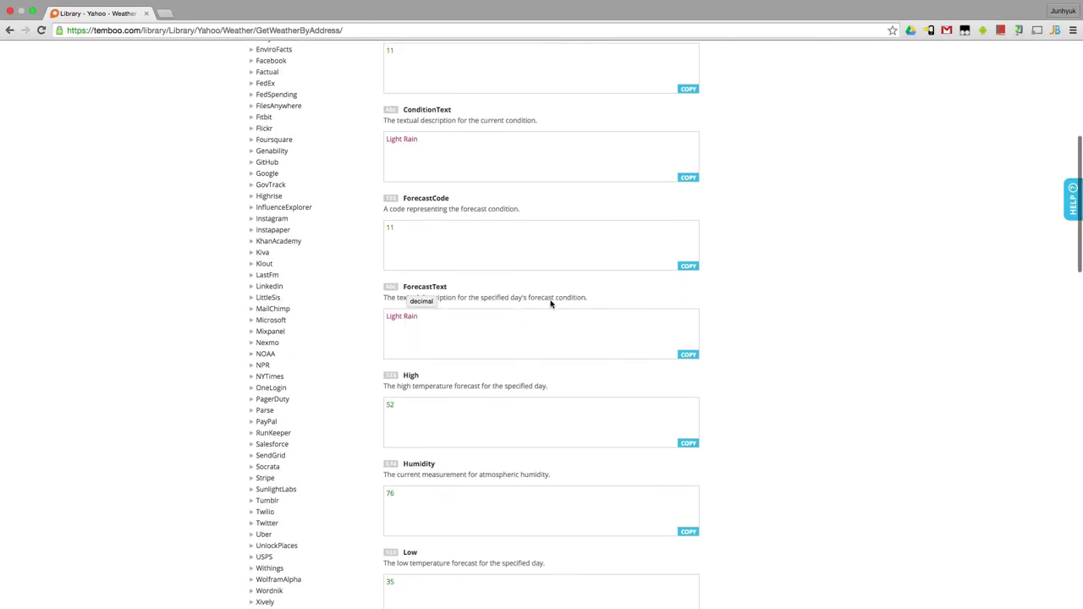
Look up condition code 11 in the Yahoo Weather documentation linked in the Choreo's notes, and close the documentation.
scroll(551, 303, down, 20)
scroll(805, 351, up, 1)
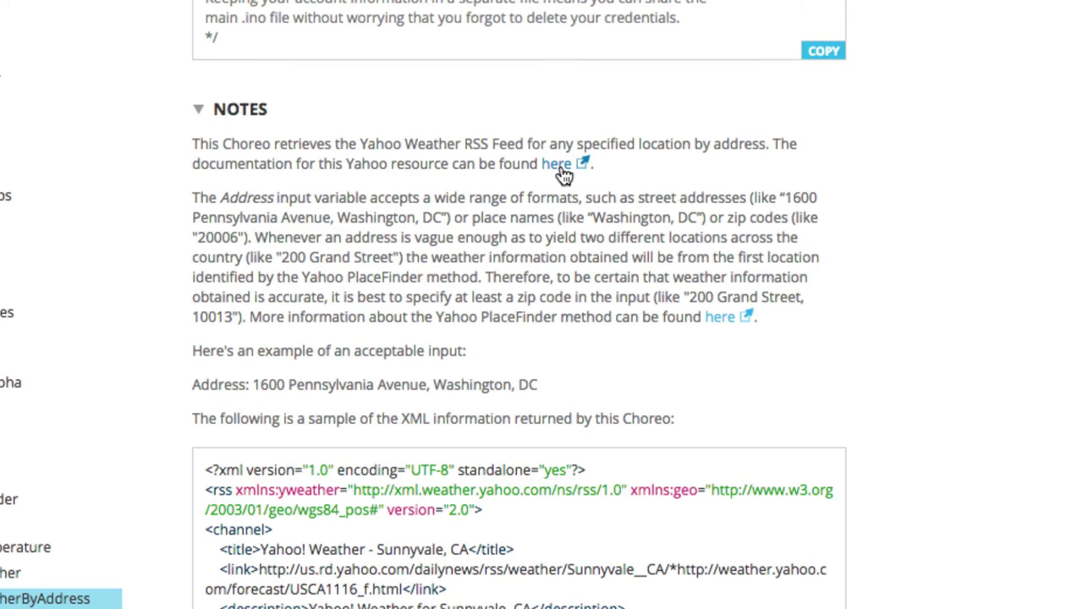
super+click(561, 168)
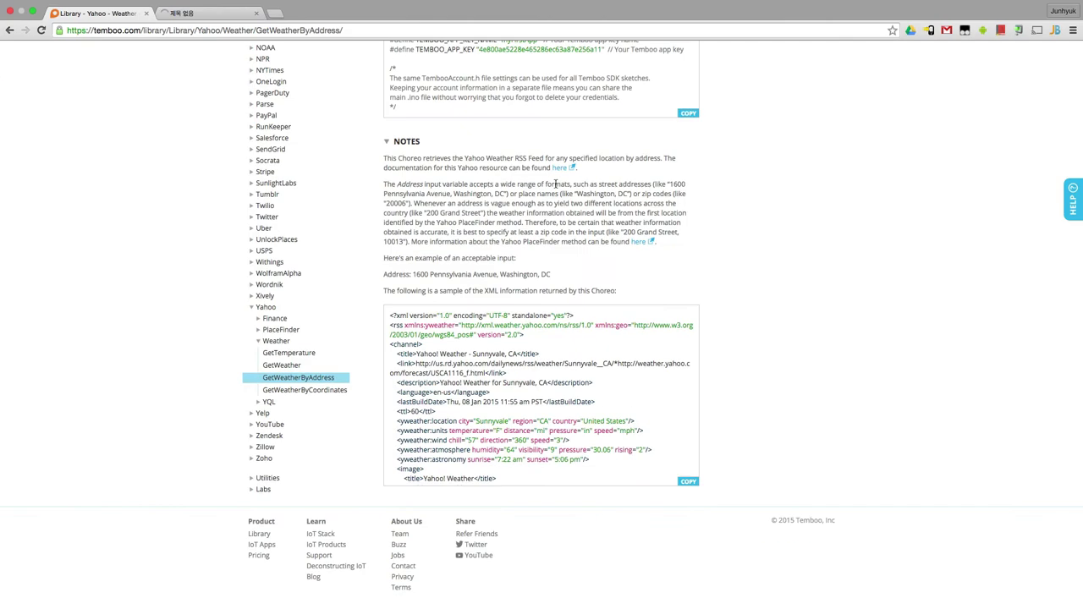
click(211, 15)
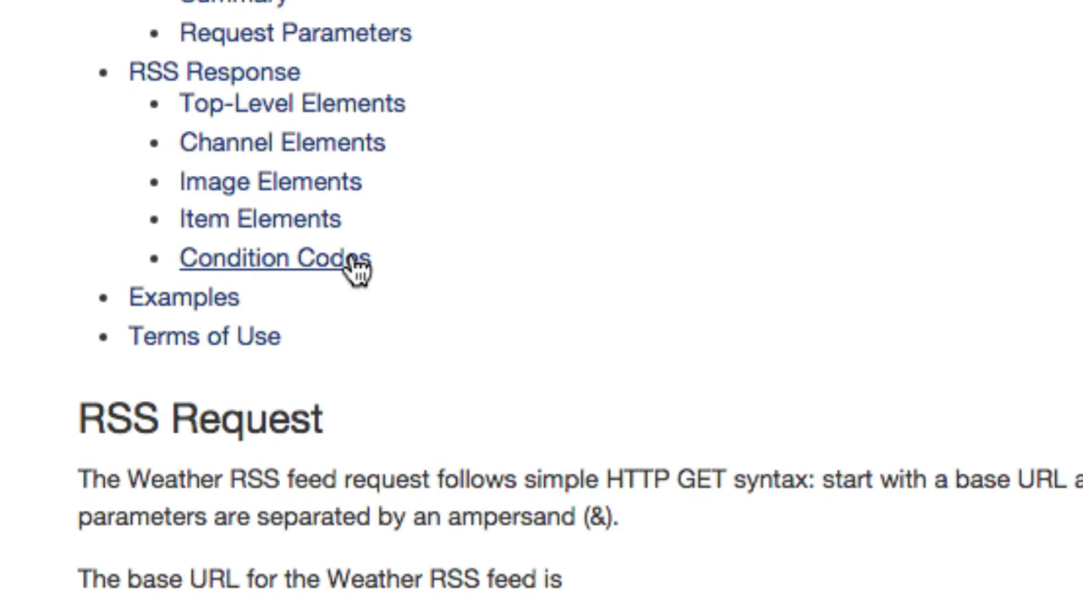
click(357, 266)
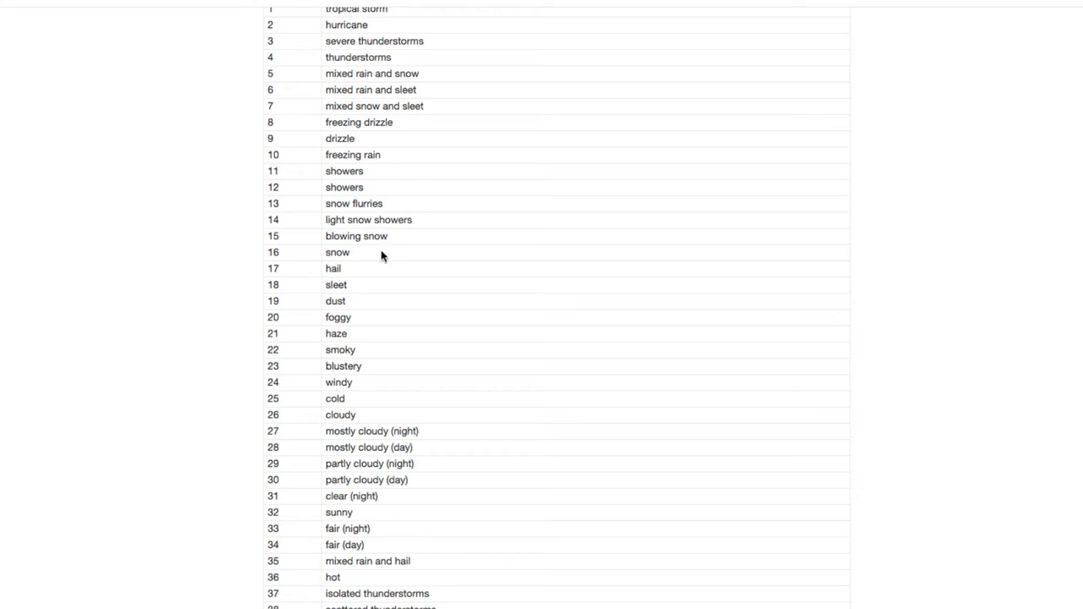
double_click(328, 172)
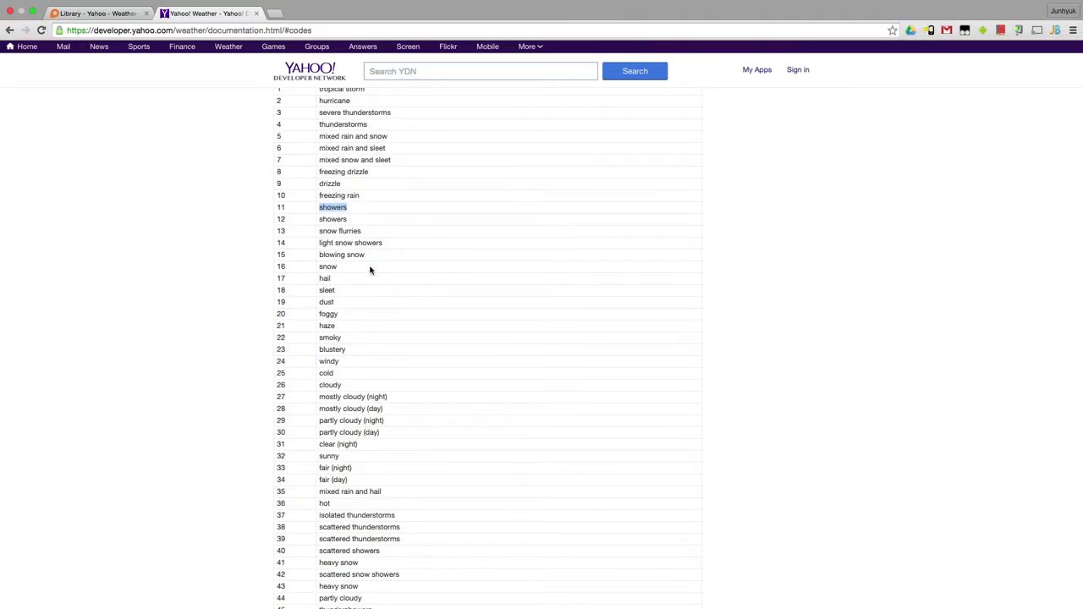
key(super+w)
Add a sensor event trigger that runs the Choreo if digital pin 8 is HIGH.
scroll(778, 232, up, 15)
scroll(778, 232, up, 15)
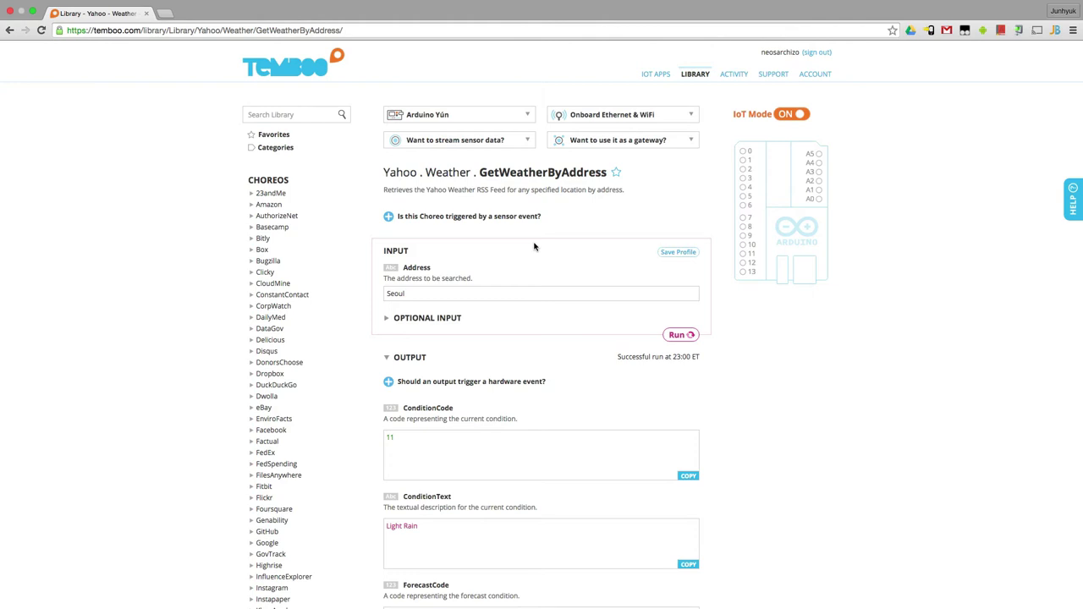
click(409, 218)
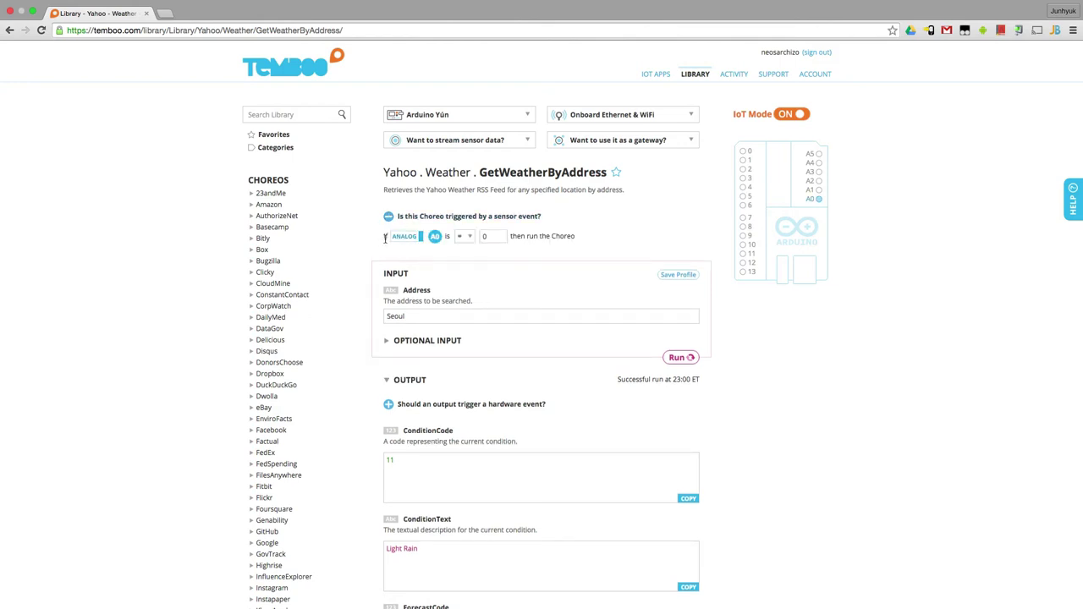
click(417, 238)
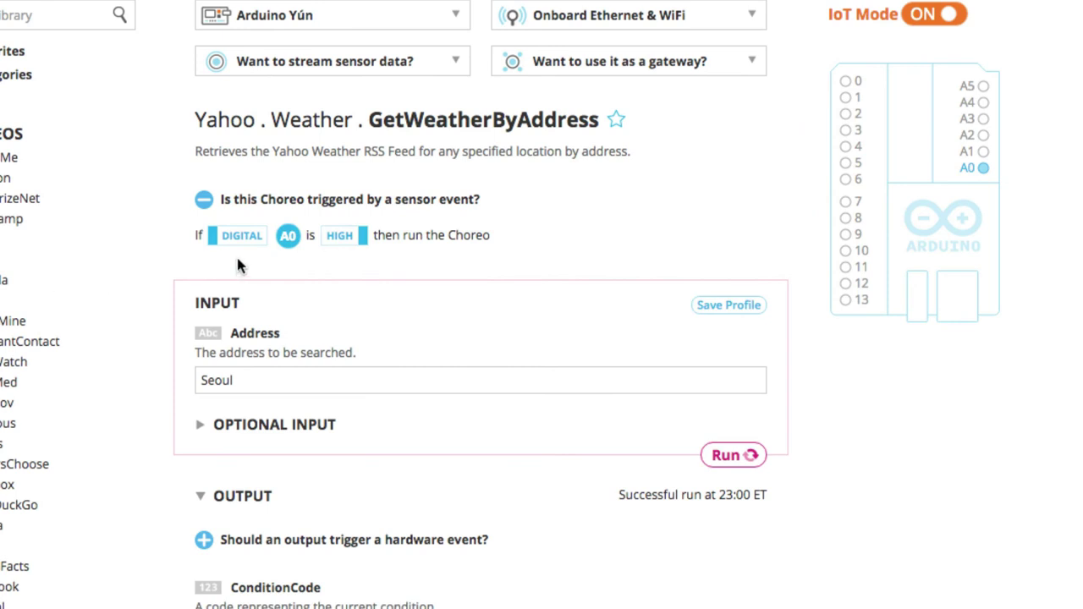
click(288, 239)
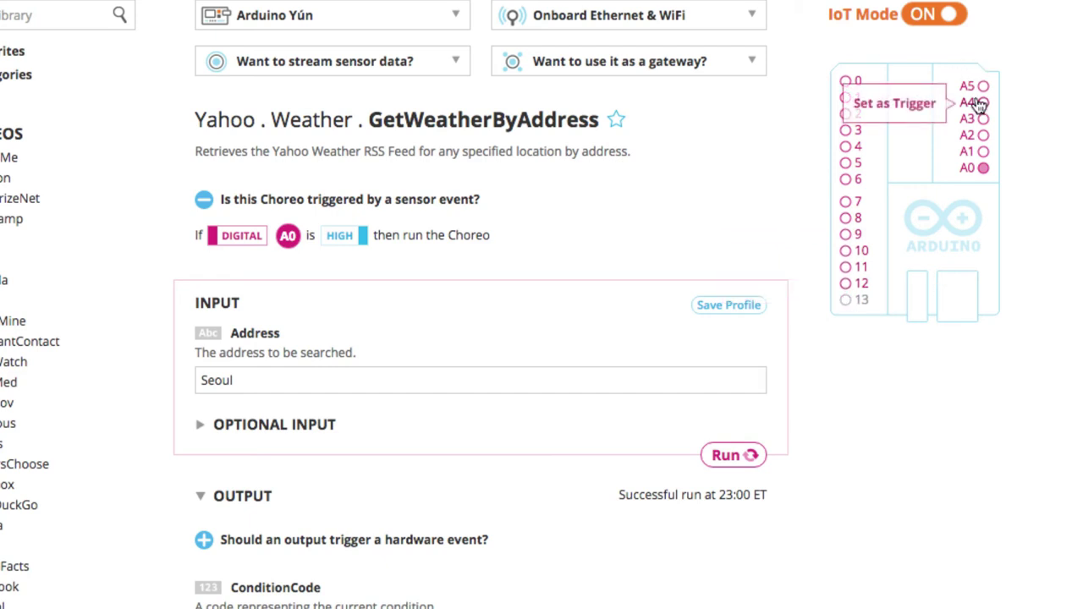
click(847, 222)
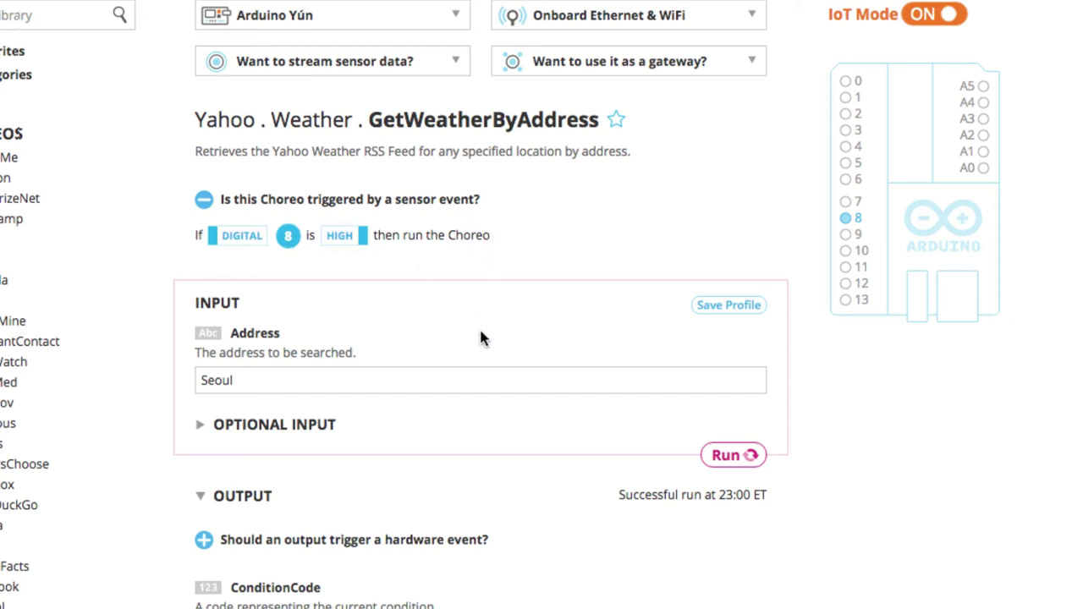
Add an output hardware event that writes HIGH to digital pin 13 if ConditionCode equals 11.
scroll(481, 330, down, 3)
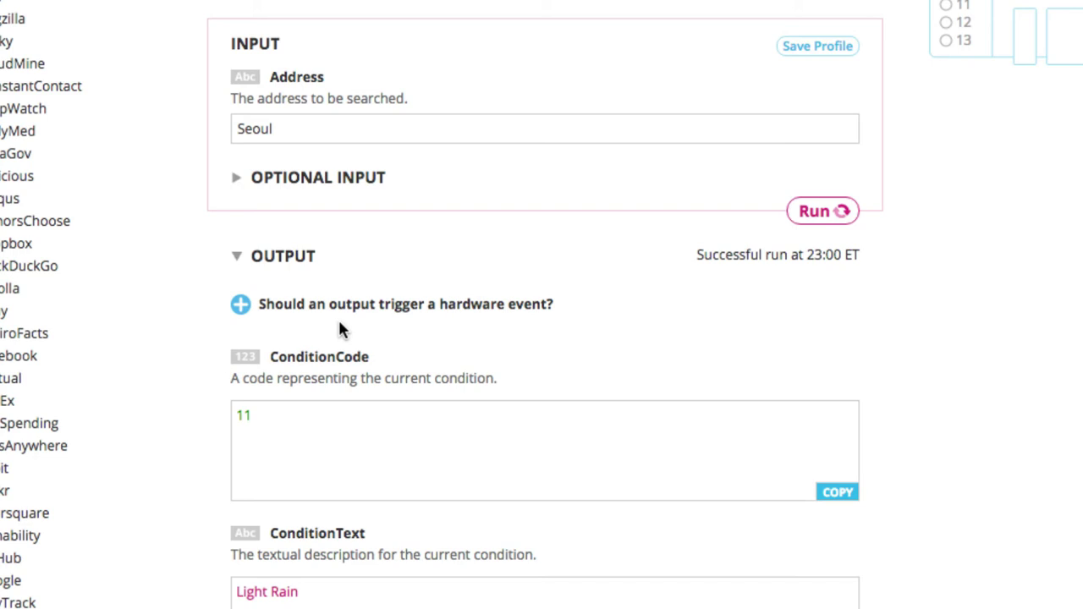
click(307, 313)
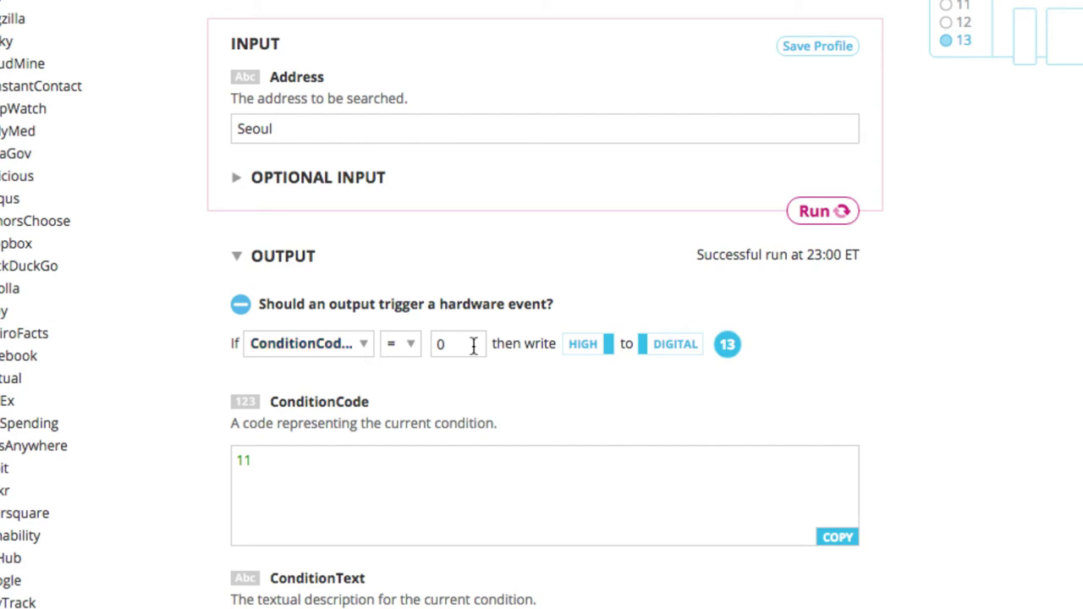
click(365, 348)
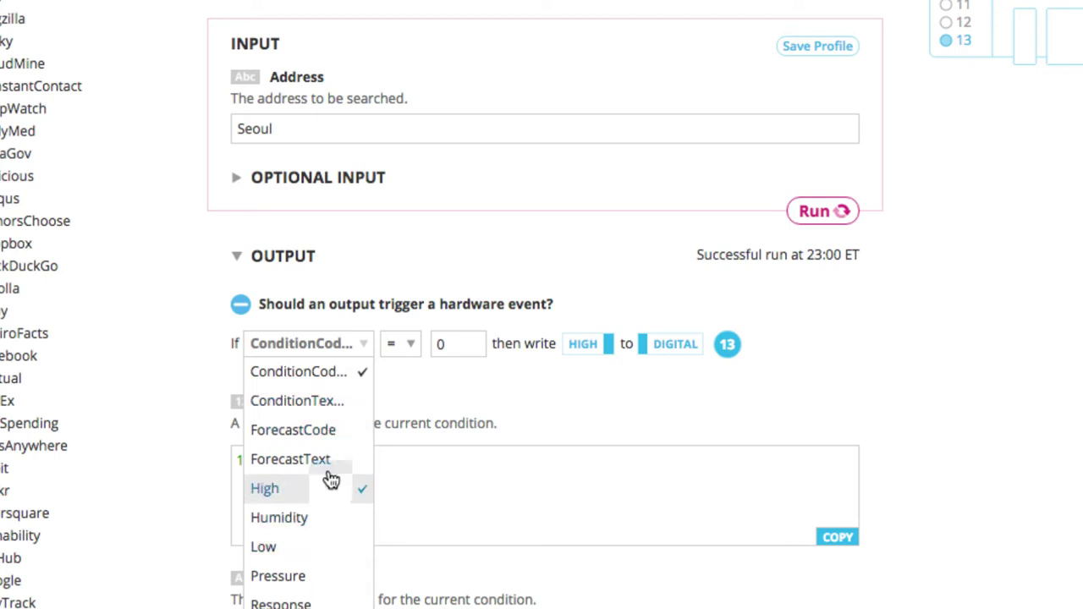
click(421, 392)
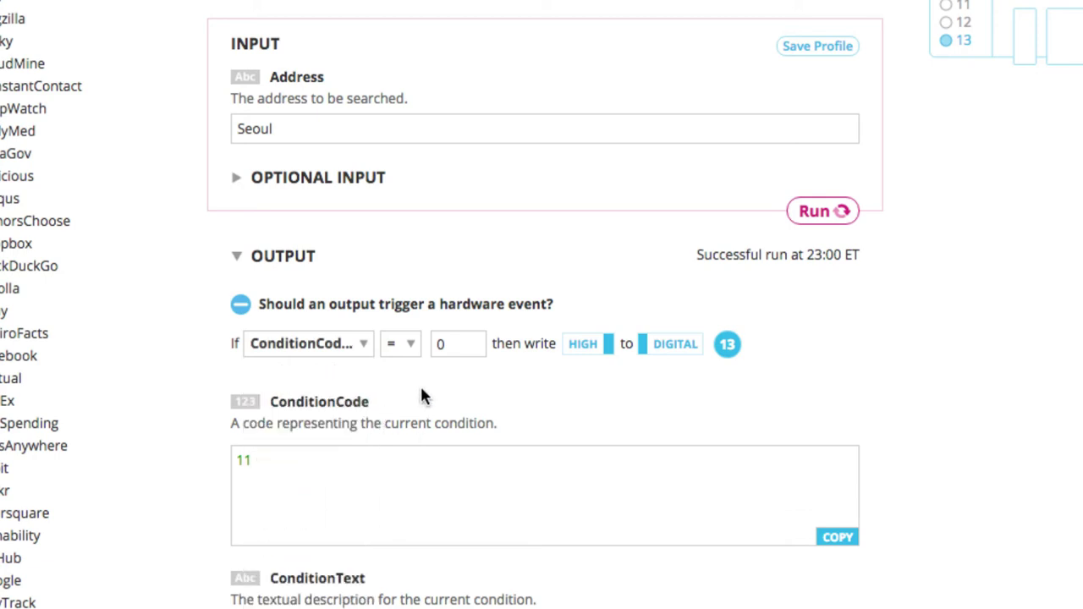
click(450, 348)
key(BackSpace)
text(11)
click(561, 406)
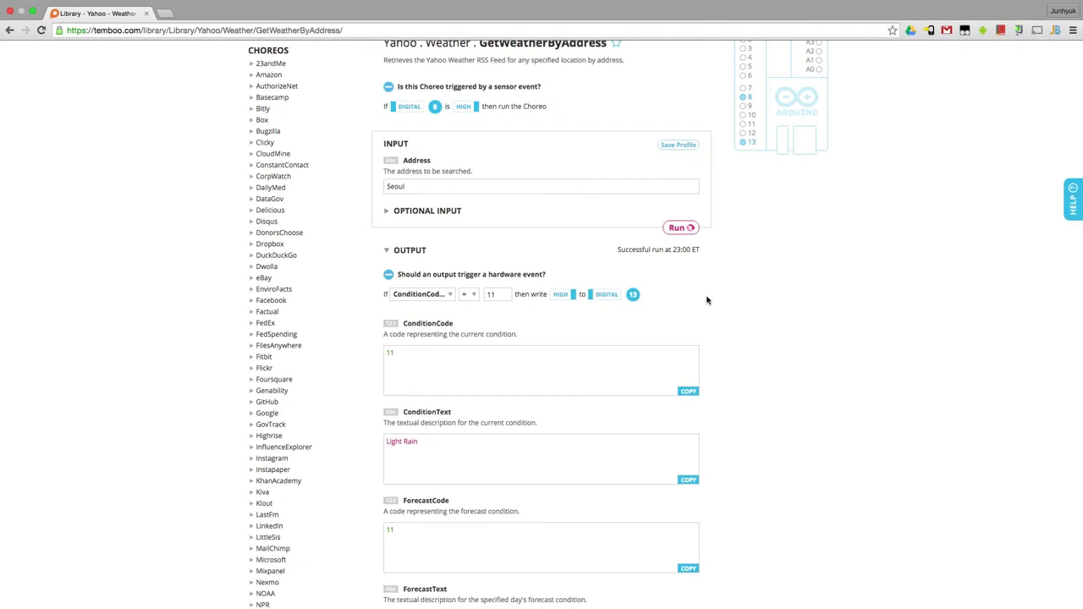
Review the generated Arduino code below the Choreo outputs and download the sketch.
scroll(734, 333, down, 5)
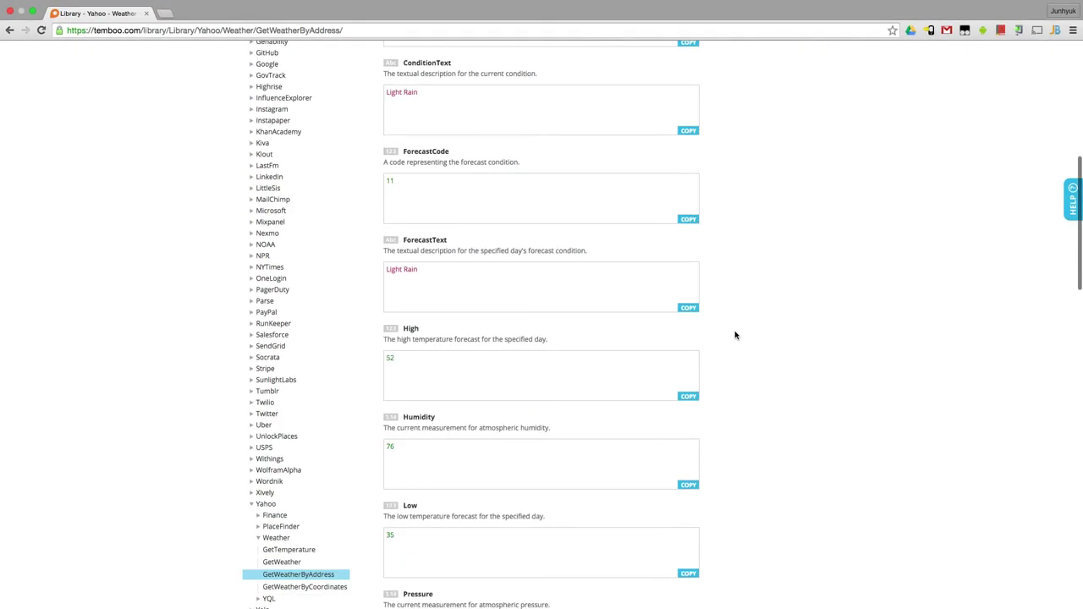
scroll(735, 334, down, 10)
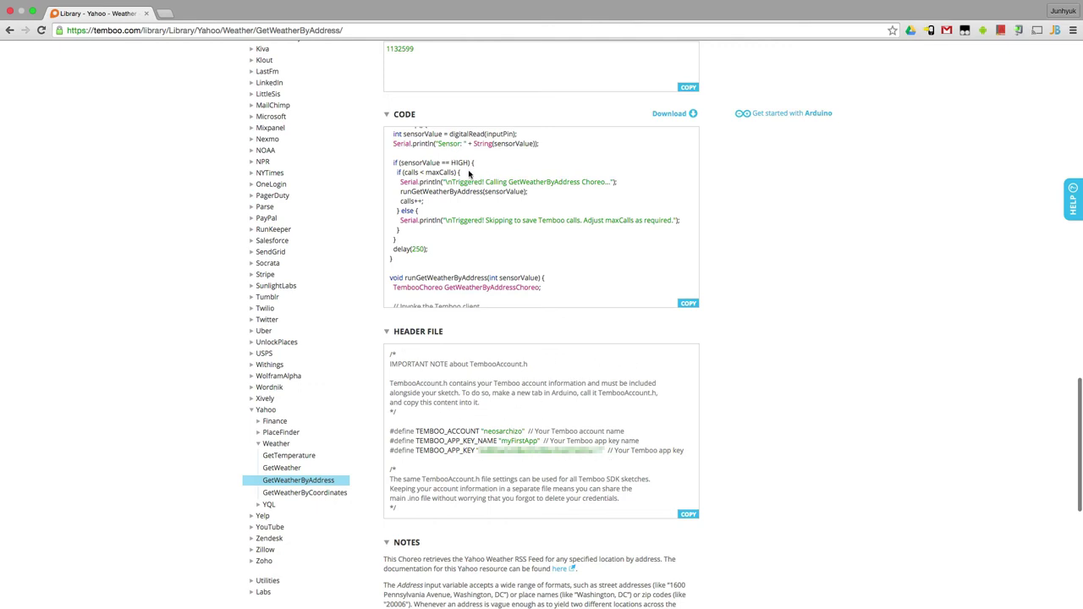
scroll(515, 178, up, 5)
scroll(514, 177, up, 6)
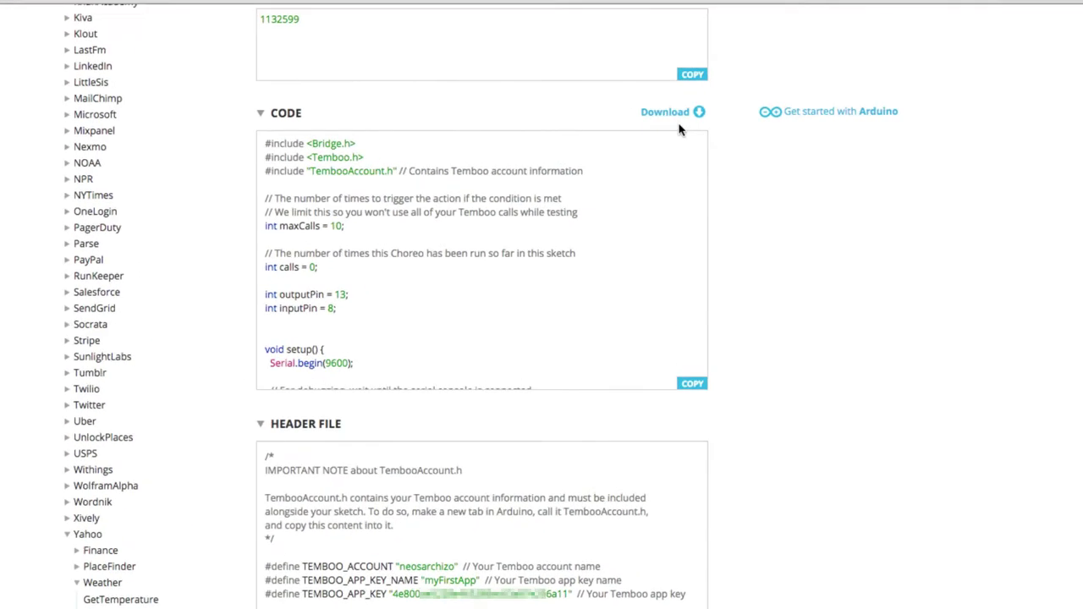
click(682, 108)
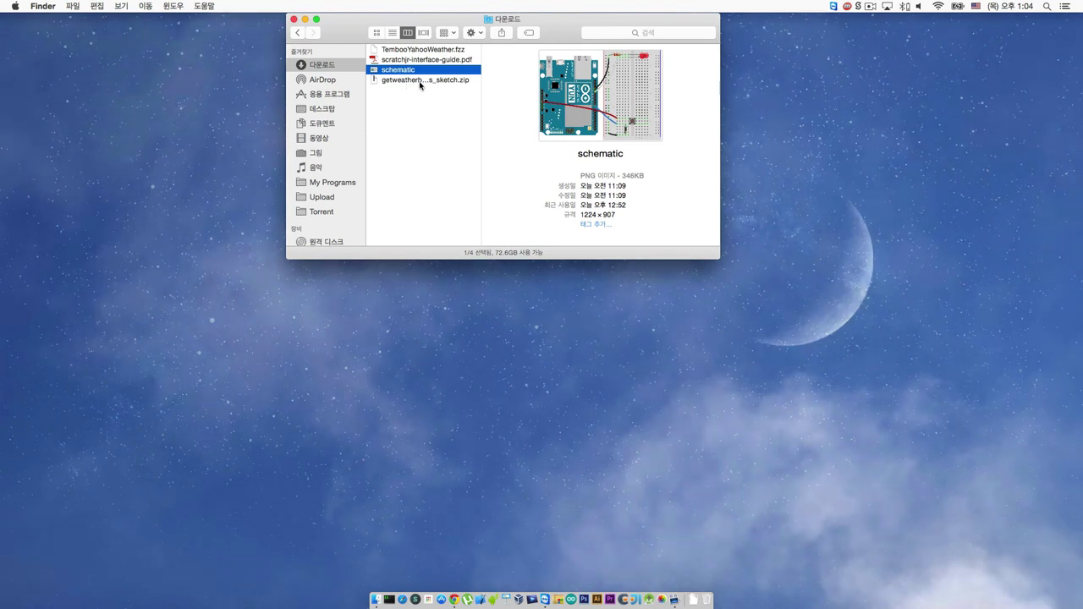
Extract the downloaded getweatherbyaddress_sketch archive in Finder and open its .ino file in the Arduino IDE.
click(419, 81)
double_click(420, 81)
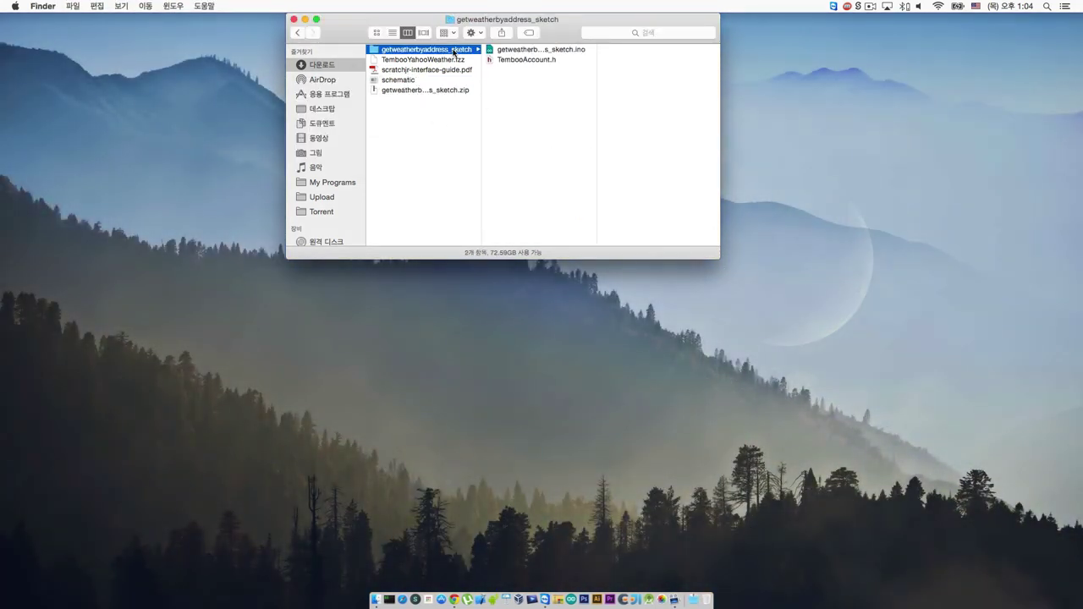
double_click(520, 50)
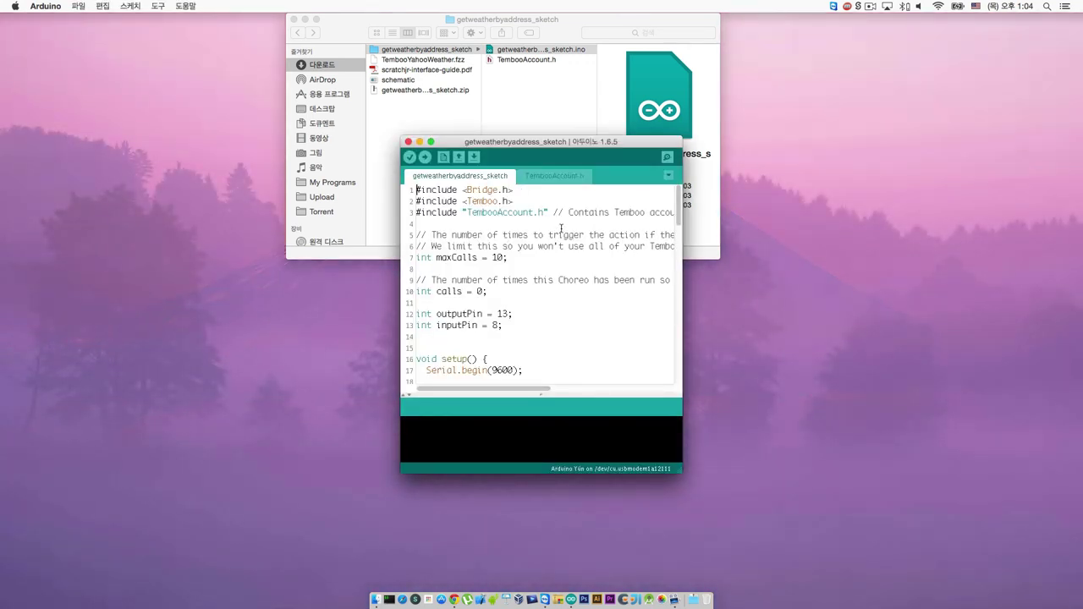
Examine the sketch's setup and loop code and the account definitions in TembooAccount.h.
scroll(555, 269, down, 8)
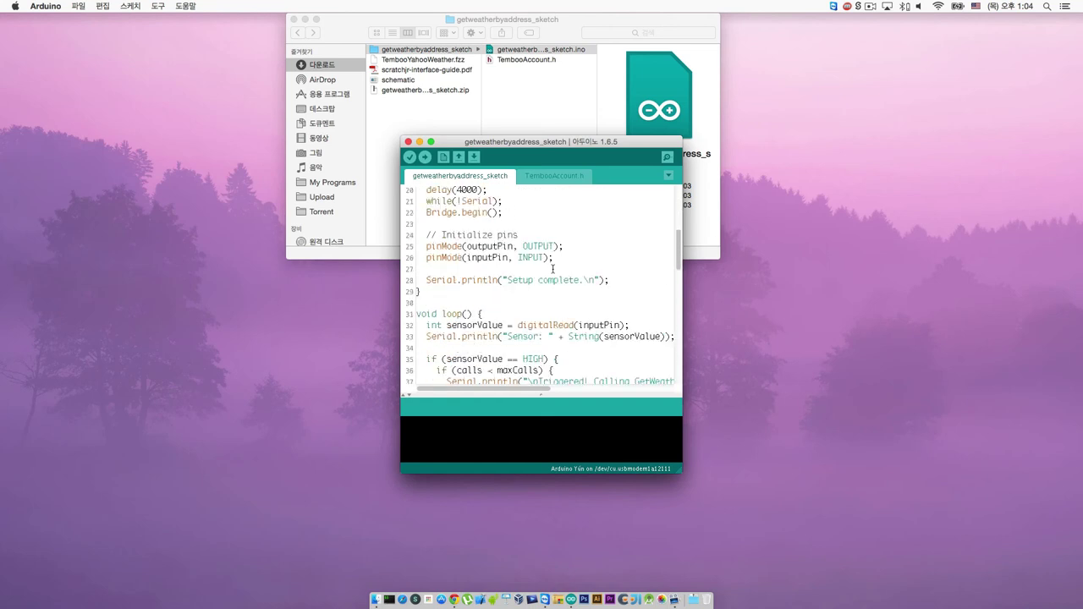
click(556, 176)
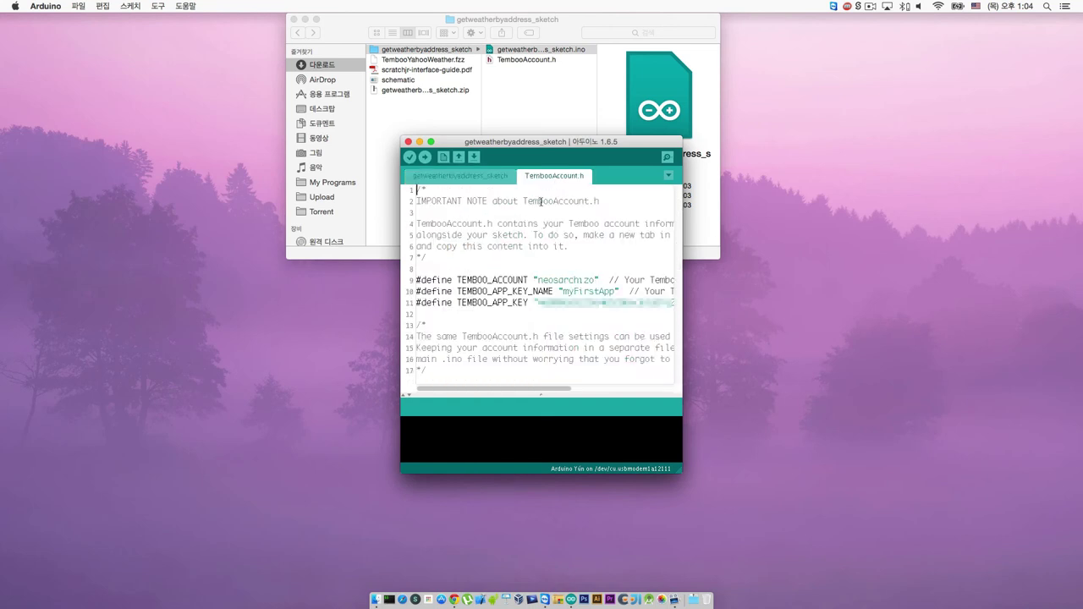